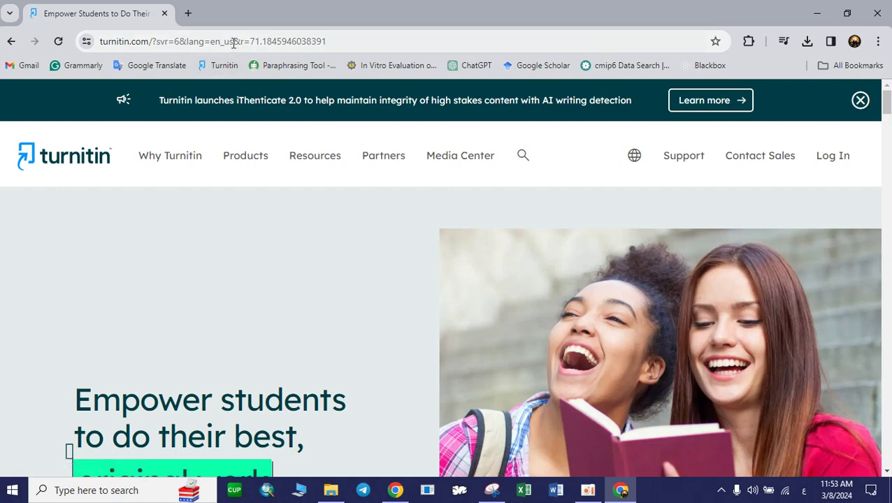
Log in to Turnitin with the saved credentials and open the active researcher class of Manhattan Christian College.
{"action": "left_click", "coordinate": [833, 164]}
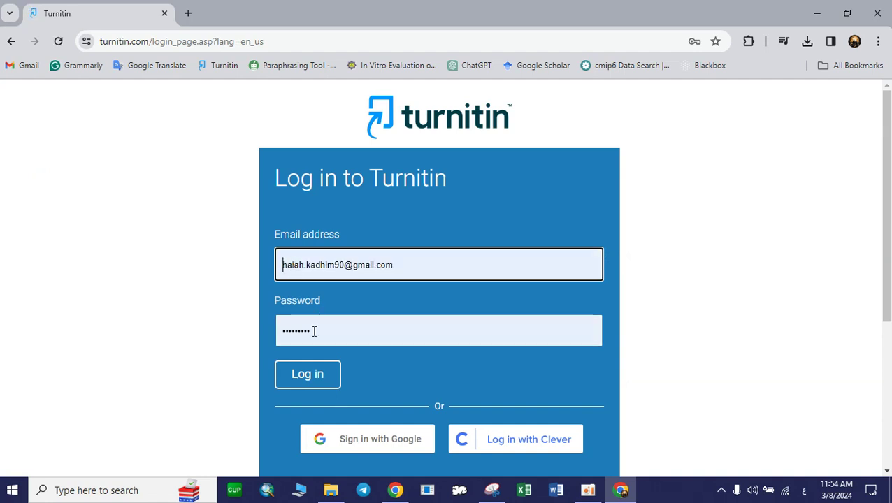
{"action": "left_click", "coordinate": [316, 377]}
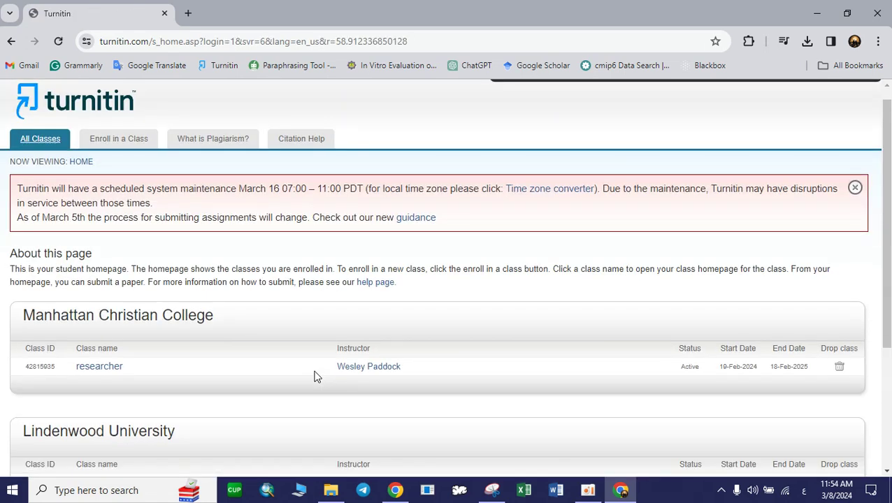
{"action": "scroll", "coordinate": [210, 359], "scroll_direction": "down", "scroll_amount": 1}
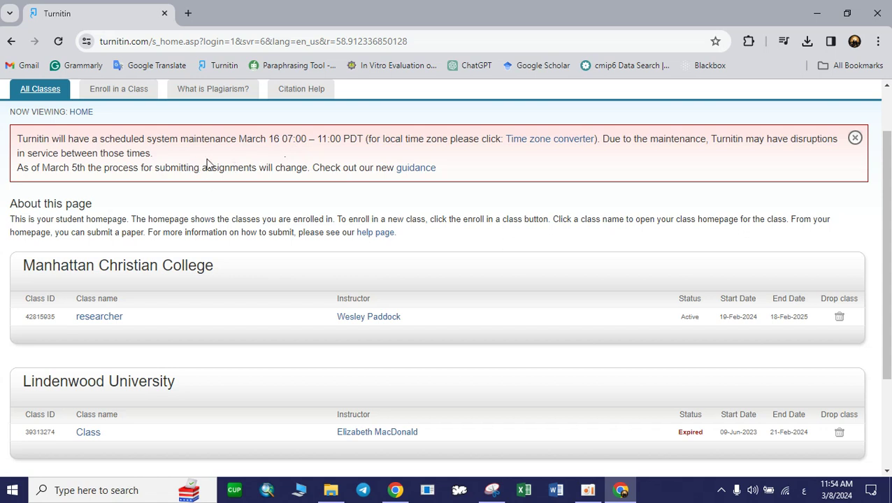
{"action": "scroll", "coordinate": [213, 245], "scroll_direction": "down", "scroll_amount": 3}
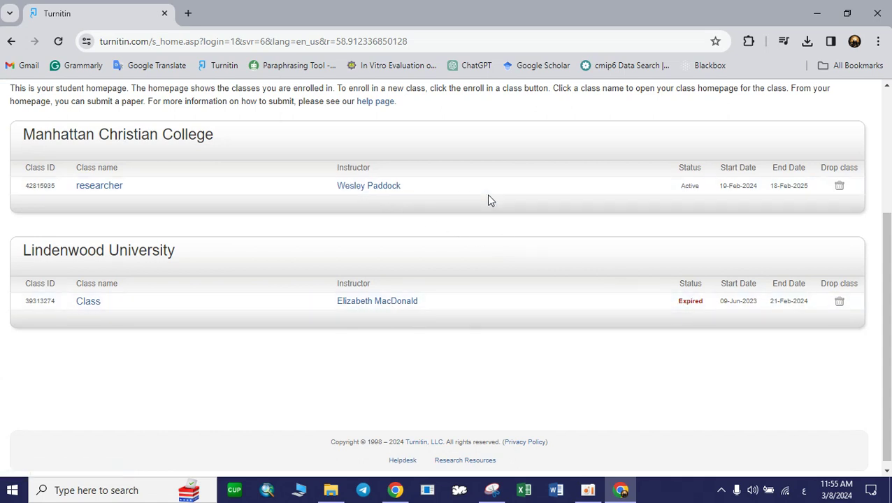
{"action": "scroll", "coordinate": [500, 197], "scroll_direction": "up", "scroll_amount": 1}
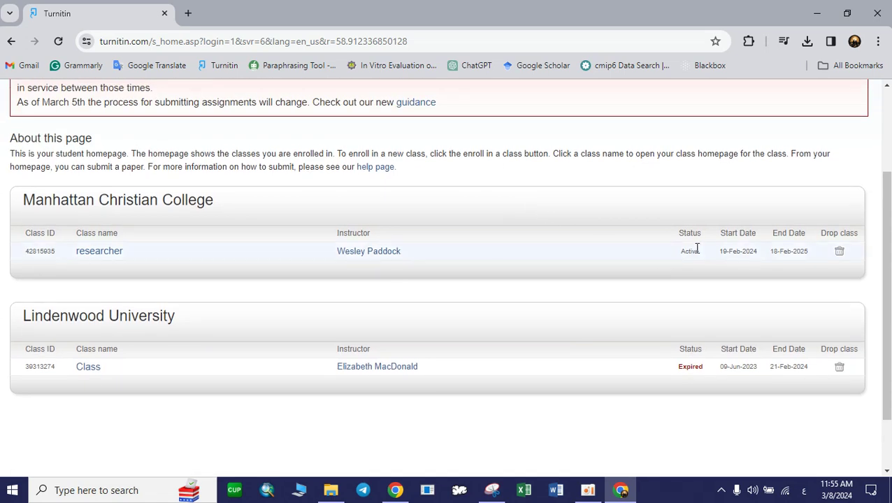
{"action": "left_click", "coordinate": [89, 254]}
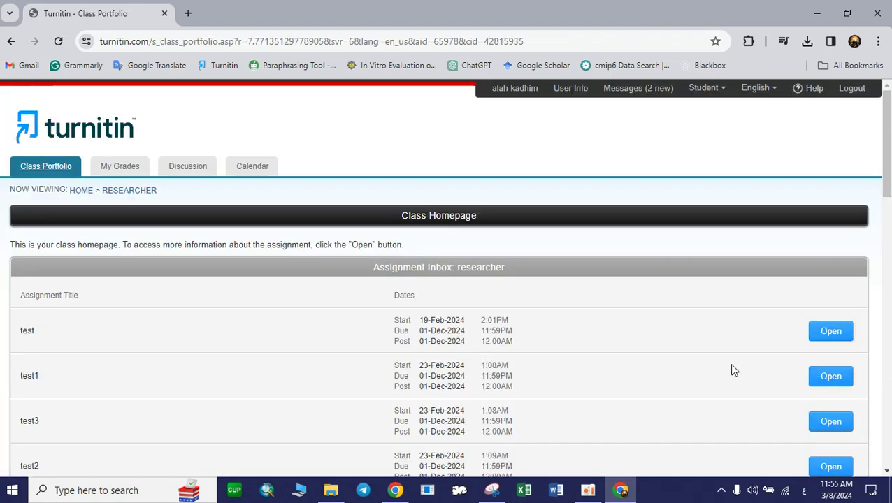
Examine the researcher class's assignment list and view the dashboard of the assignment named test.
{"action": "scroll", "coordinate": [664, 367], "scroll_direction": "down", "scroll_amount": 1}
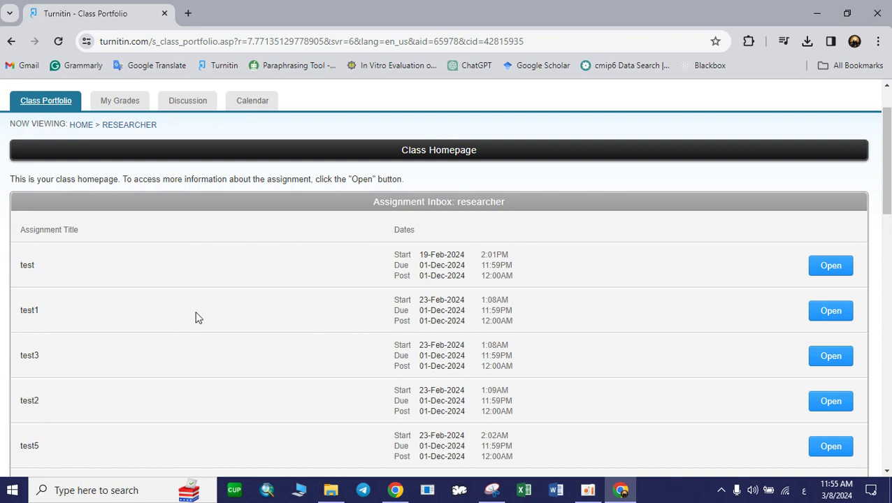
{"action": "scroll", "coordinate": [199, 340], "scroll_direction": "down", "scroll_amount": 4}
{"action": "scroll", "coordinate": [200, 341], "scroll_direction": "down", "scroll_amount": 2}
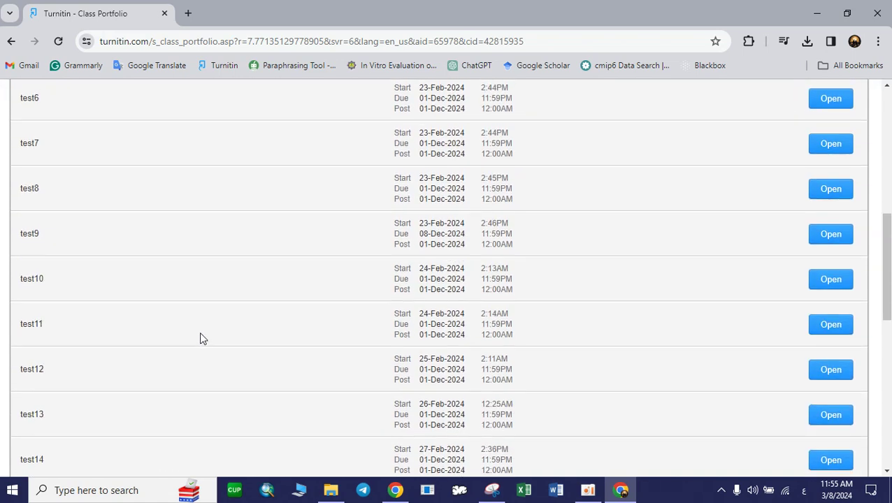
{"action": "scroll", "coordinate": [199, 338], "scroll_direction": "up", "scroll_amount": 6}
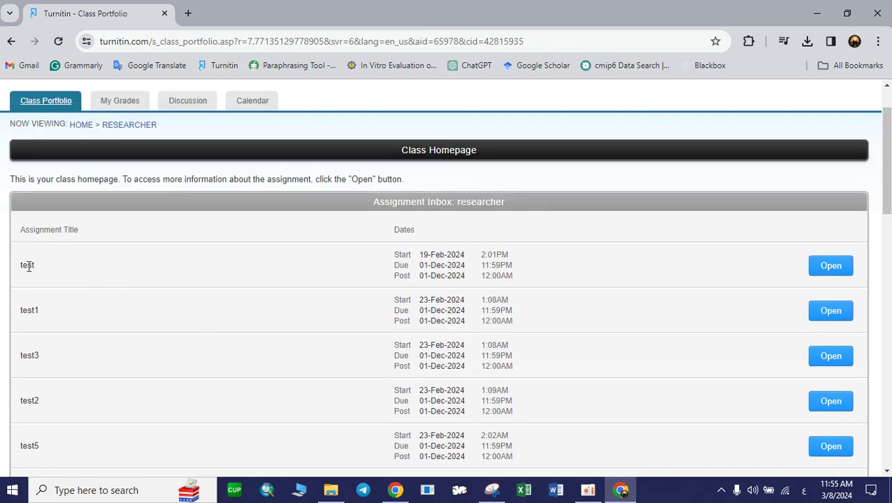
{"action": "double_click", "coordinate": [28, 264]}
{"action": "left_click", "coordinate": [830, 268]}
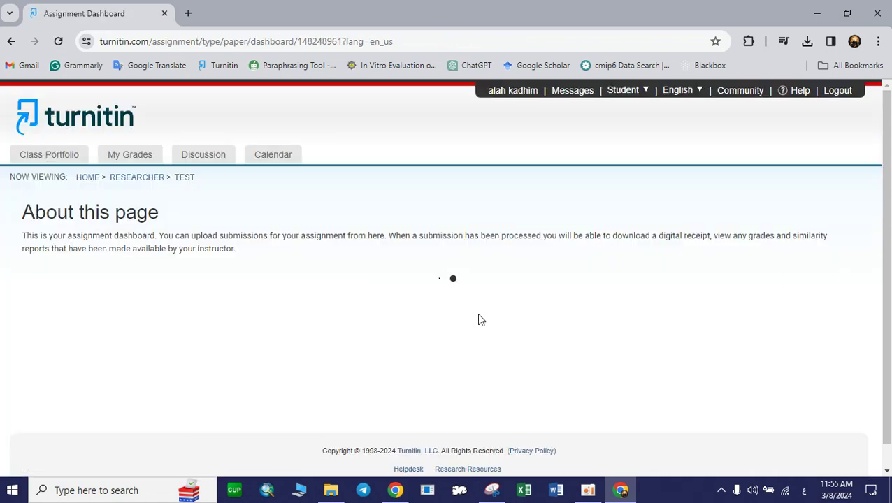
{"action": "scroll", "coordinate": [236, 347], "scroll_direction": "down", "scroll_amount": 1}
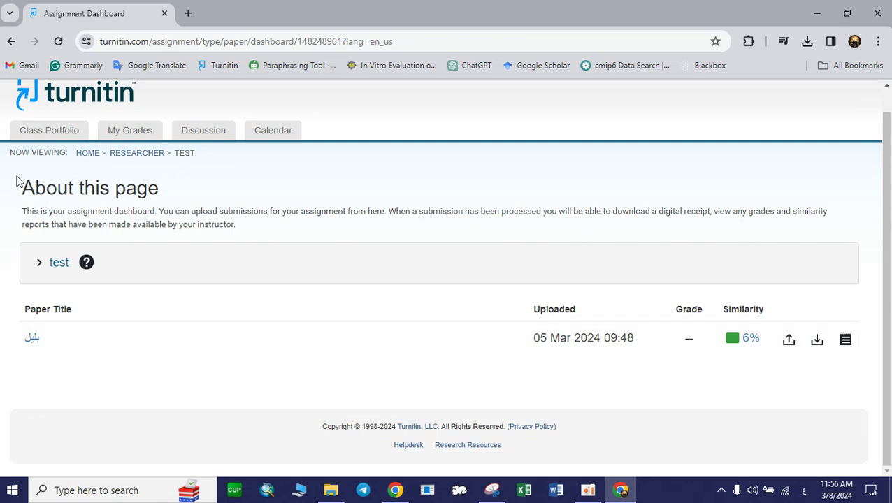
Return to the class's assignment list and open the test9 assignment.
{"action": "left_click", "coordinate": [12, 41]}
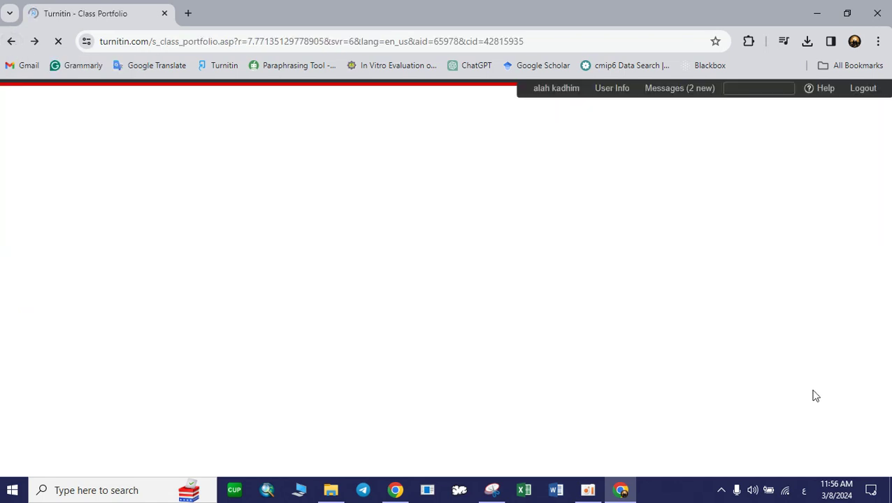
{"action": "scroll", "coordinate": [771, 372], "scroll_direction": "down", "scroll_amount": 3}
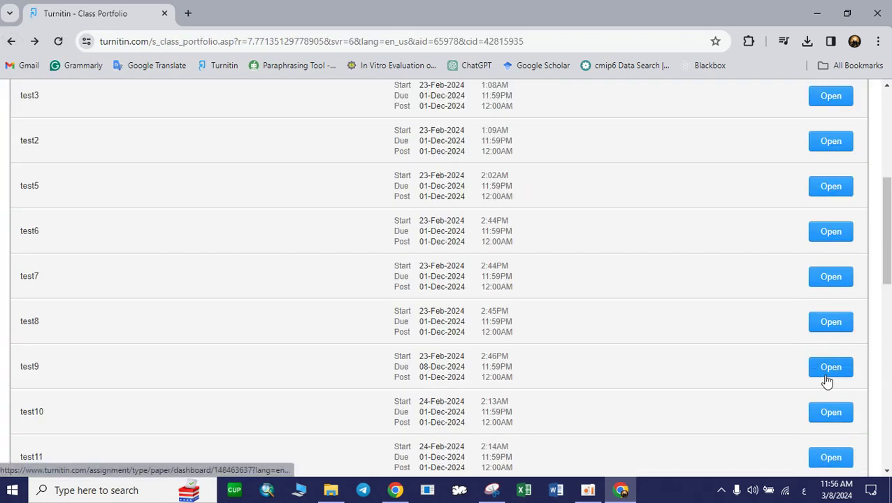
{"action": "left_click", "coordinate": [829, 374]}
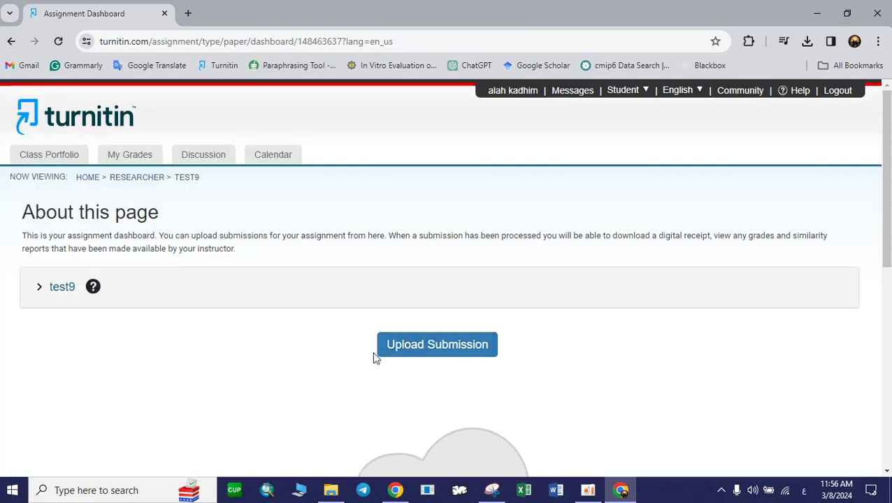
Start a file submission for test9 and choose الفصل الثاني.docx from the Desktop as the submission file.
{"action": "scroll", "coordinate": [249, 299], "scroll_direction": "down", "scroll_amount": 2}
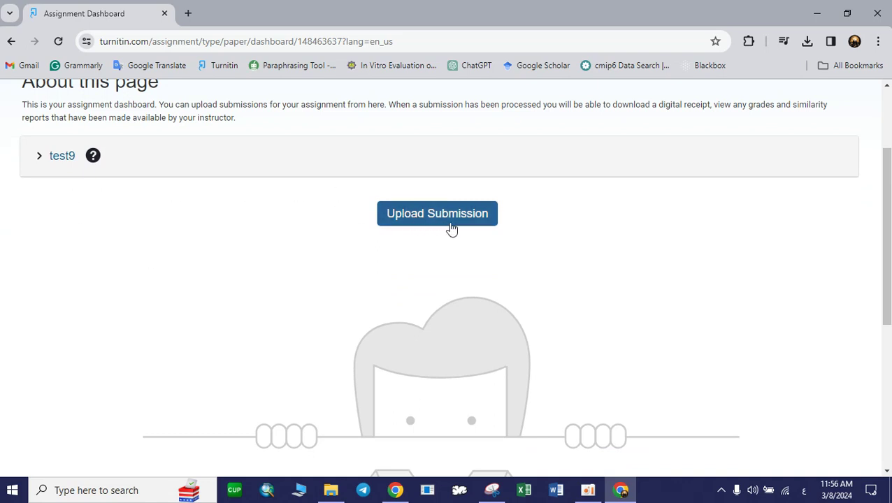
{"action": "scroll", "coordinate": [444, 237], "scroll_direction": "down", "scroll_amount": 2}
{"action": "scroll", "coordinate": [471, 313], "scroll_direction": "down", "scroll_amount": 3}
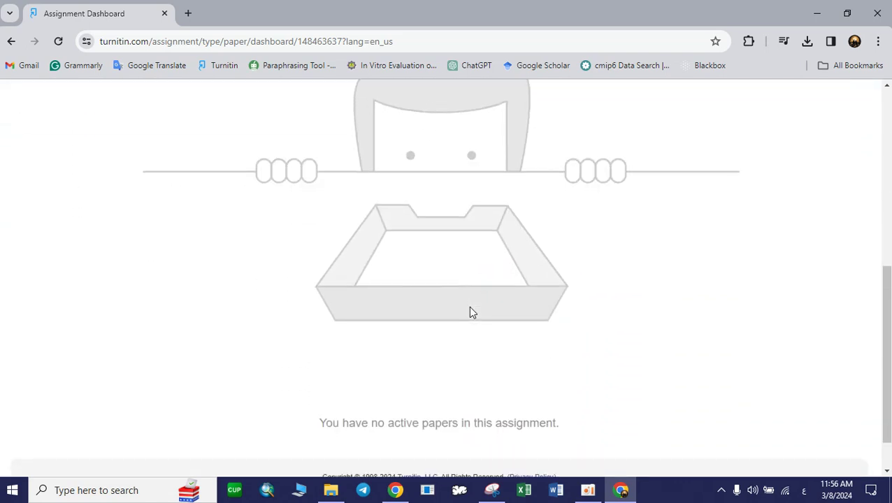
{"action": "scroll", "coordinate": [469, 307], "scroll_direction": "up", "scroll_amount": 6}
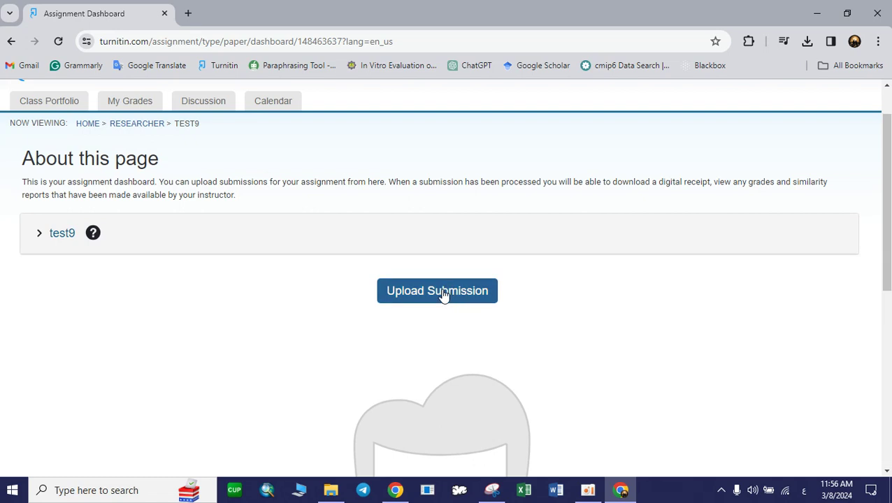
{"action": "left_click", "coordinate": [441, 292]}
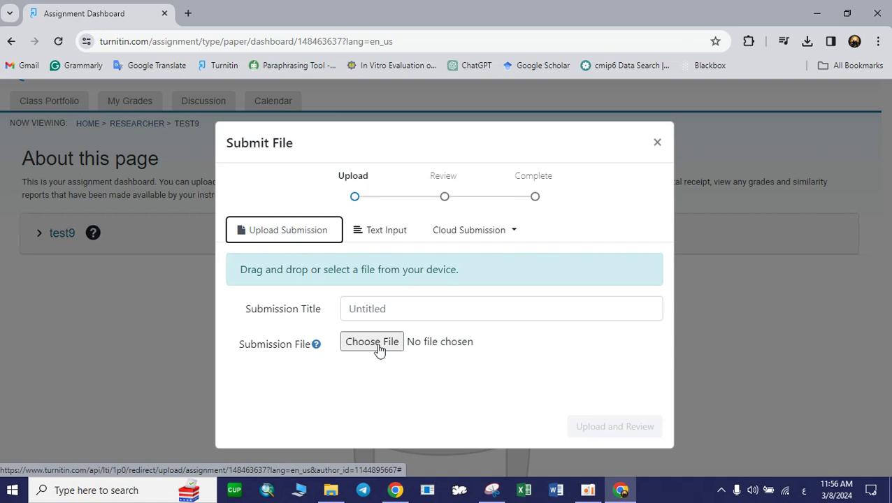
{"action": "left_click", "coordinate": [379, 350]}
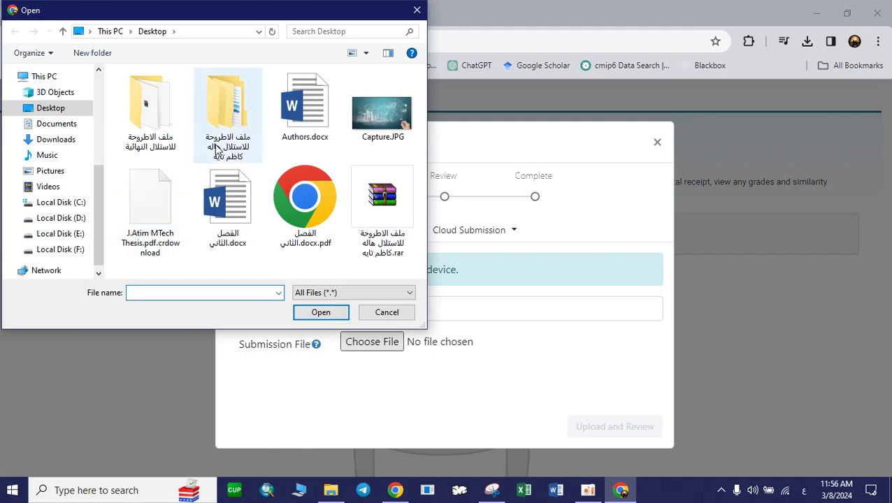
{"action": "left_click", "coordinate": [222, 220]}
{"action": "double_click", "coordinate": [222, 220]}
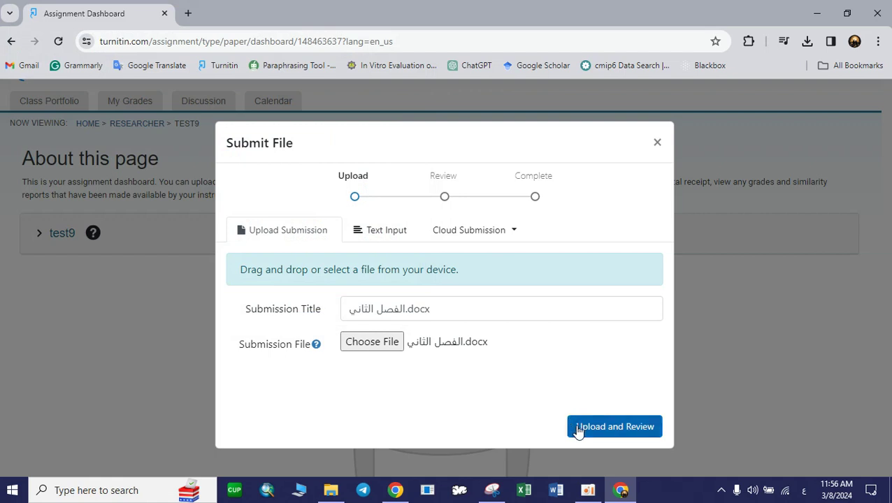
Upload the chosen document for review, confirm the submission and close the Submit File dialog.
{"action": "left_click", "coordinate": [582, 430]}
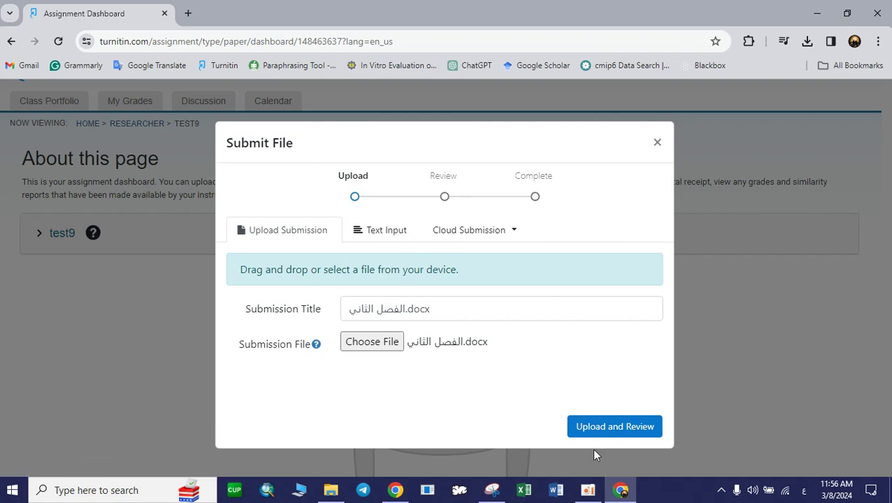
{"action": "left_click", "coordinate": [609, 429]}
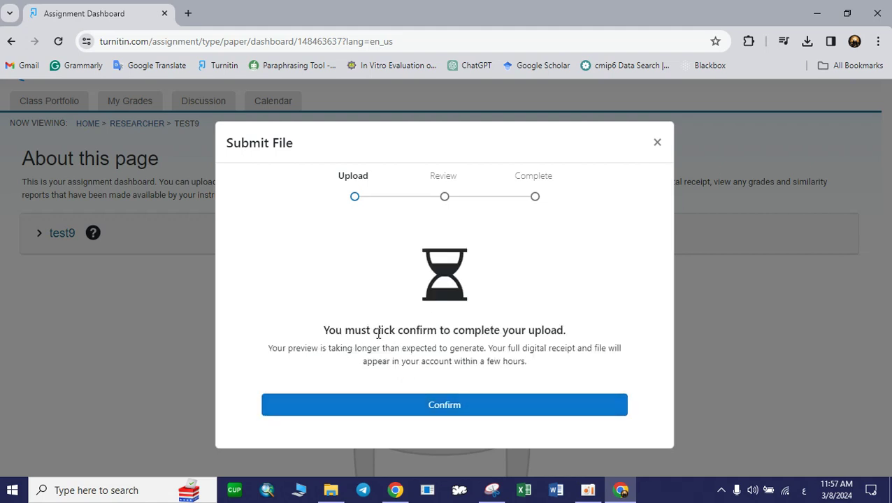
{"action": "left_click", "coordinate": [446, 412]}
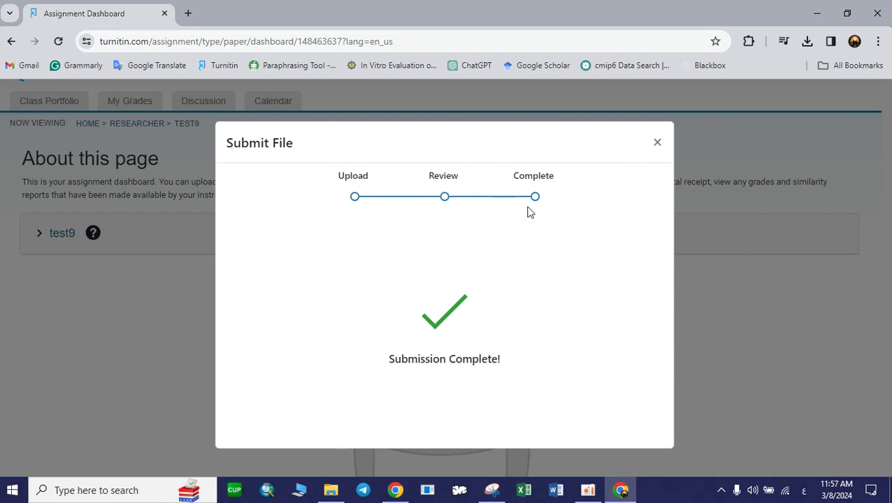
{"action": "left_click", "coordinate": [657, 144]}
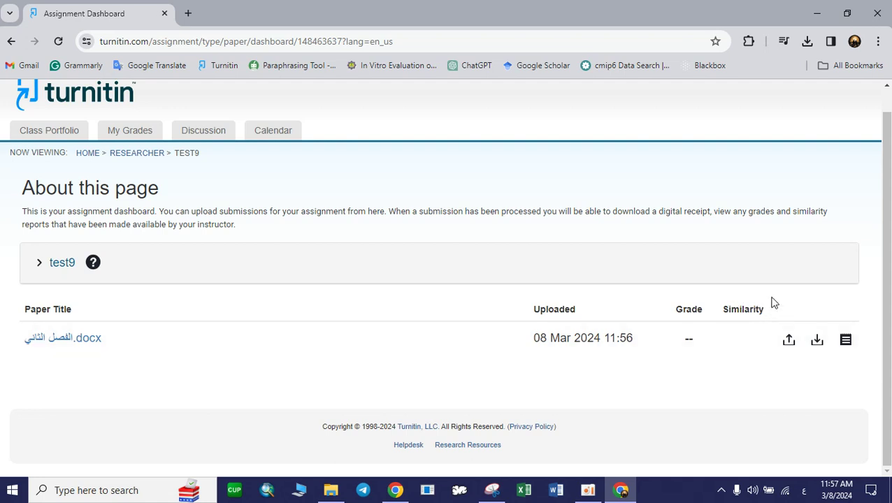
Refresh the test9 dashboard and download the submitted paper's digital receipt, bringing up the recent downloads.
{"action": "left_click", "coordinate": [63, 47]}
{"action": "left_click", "coordinate": [844, 342]}
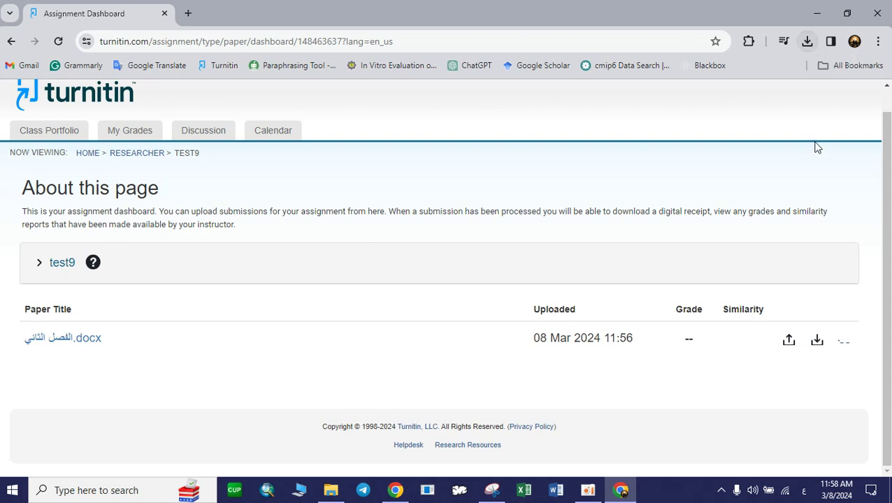
{"action": "left_click", "coordinate": [808, 42]}
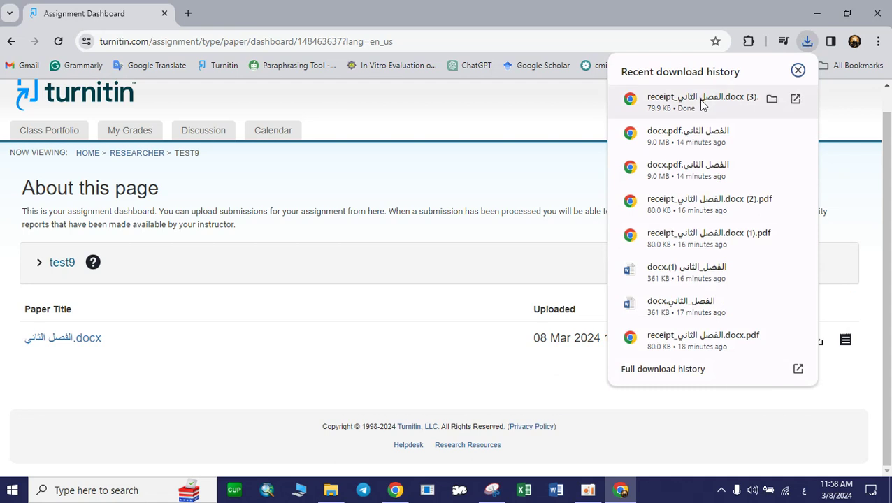